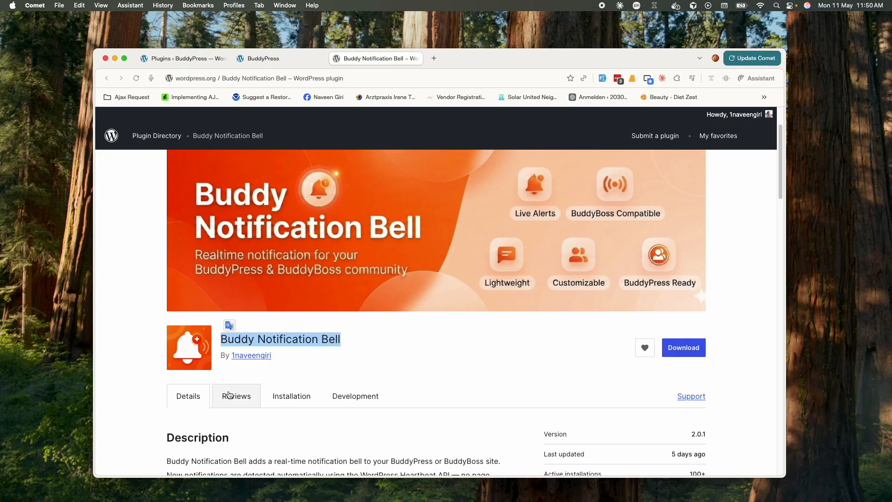
Scroll through and read the plugin's description page
{"action": "scroll", "coordinate": [346, 359], "scroll_direction": "down", "scroll_amount": 2}
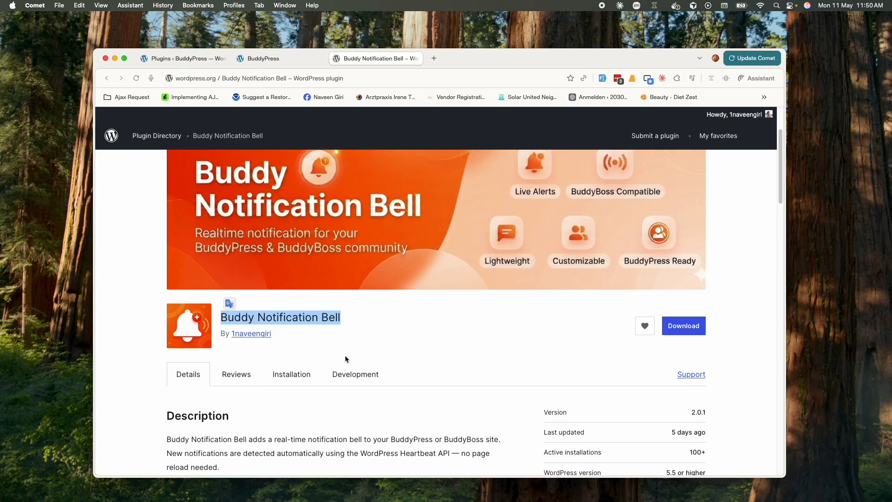
{"action": "scroll", "coordinate": [345, 359], "scroll_direction": "up", "scroll_amount": 4}
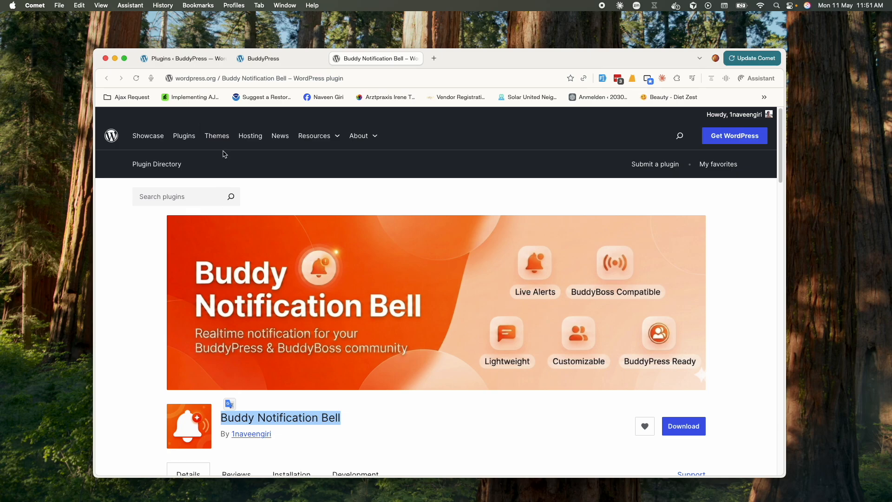
{"action": "scroll", "coordinate": [266, 308], "scroll_direction": "down", "scroll_amount": 4}
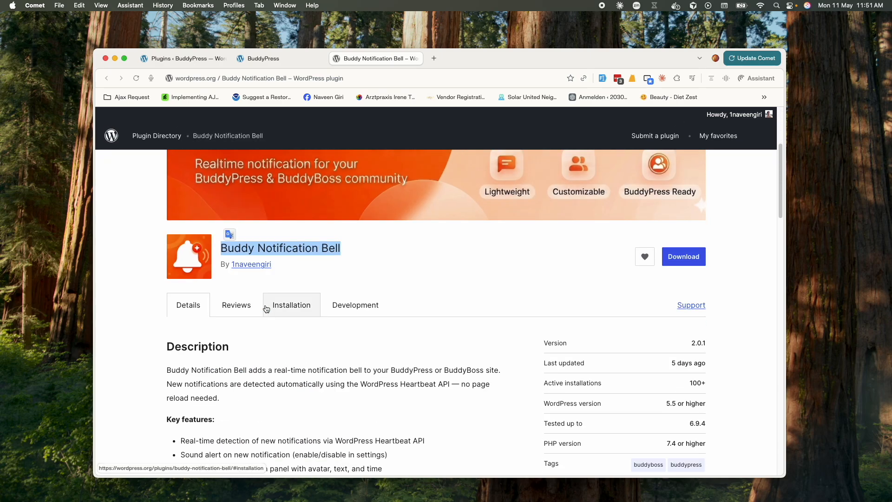
{"action": "scroll", "coordinate": [266, 308], "scroll_direction": "down", "scroll_amount": 1}
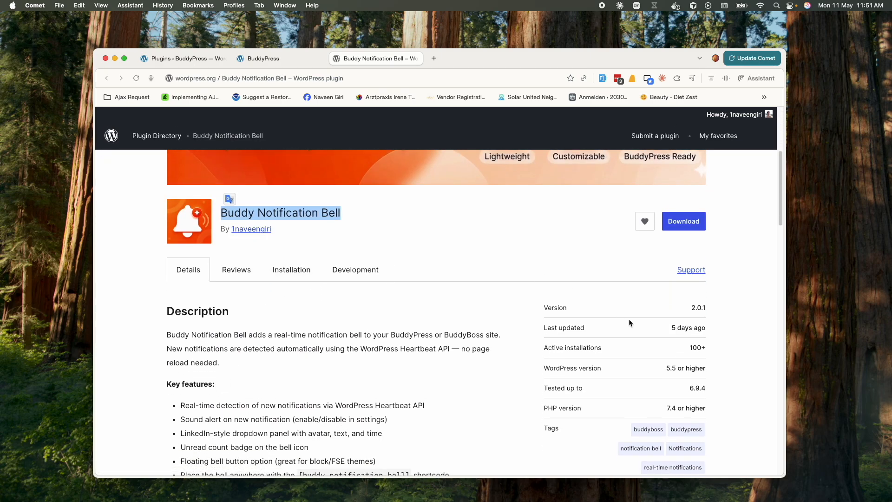
{"action": "left_click_drag", "start_coordinate": [669, 326], "coordinate": [706, 327]}
{"action": "left_click", "coordinate": [459, 359]}
{"action": "scroll", "coordinate": [480, 369], "scroll_direction": "down", "scroll_amount": 8}
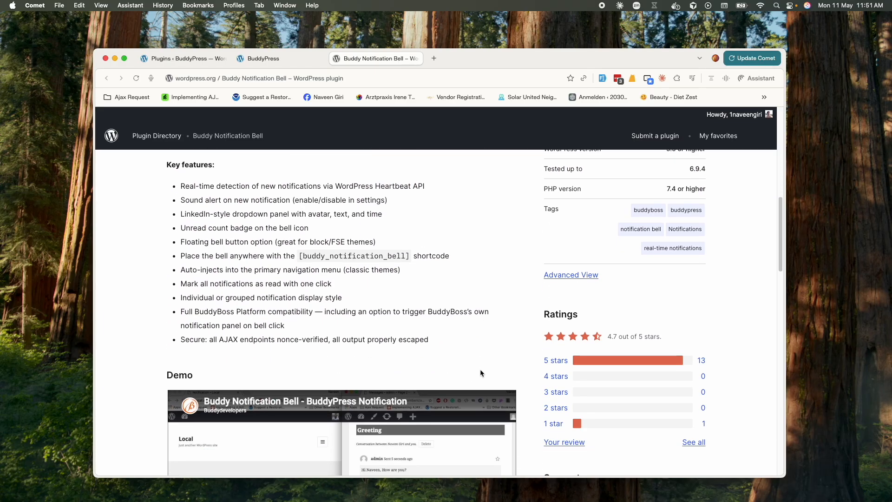
{"action": "scroll", "coordinate": [480, 371], "scroll_direction": "down", "scroll_amount": 6}
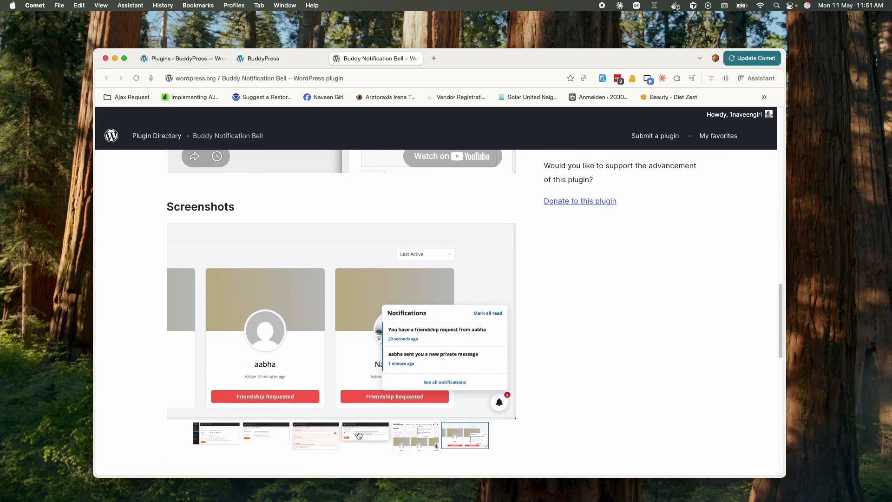
{"action": "scroll", "coordinate": [355, 432], "scroll_direction": "down", "scroll_amount": 1}
Switch to the BuddyPress site's admin dashboard and go to Plugins > Add Plugin
{"action": "key", "text": "super+shift+bracketleft"}
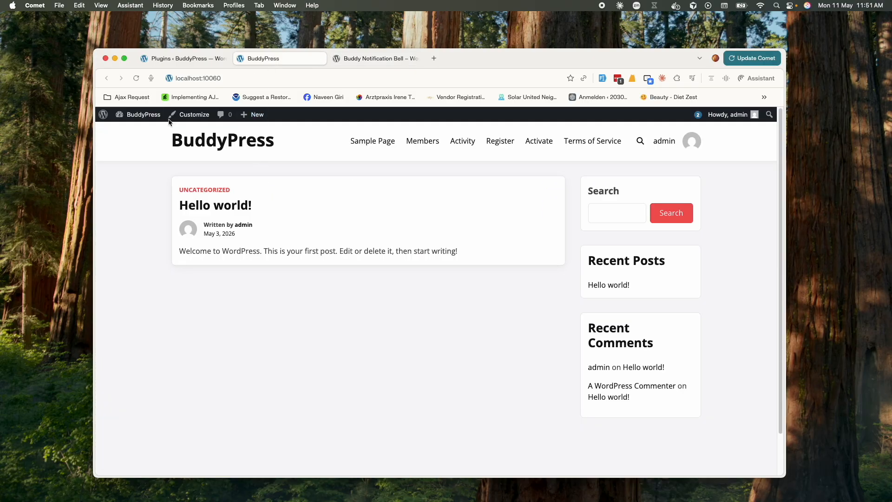
{"action": "left_click", "coordinate": [210, 76]}
{"action": "left_click", "coordinate": [335, 325]}
{"action": "left_click", "coordinate": [190, 59]}
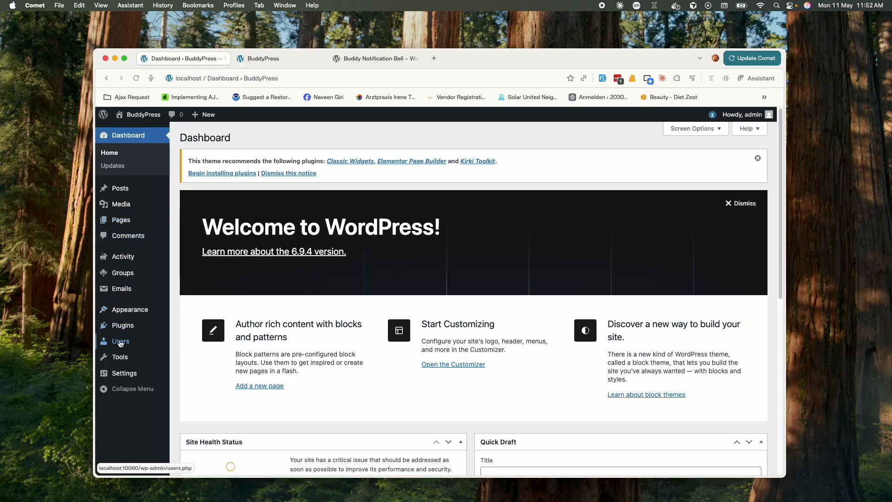
{"action": "mouse_move", "coordinate": [123, 325]}
{"action": "left_click", "coordinate": [202, 341]}
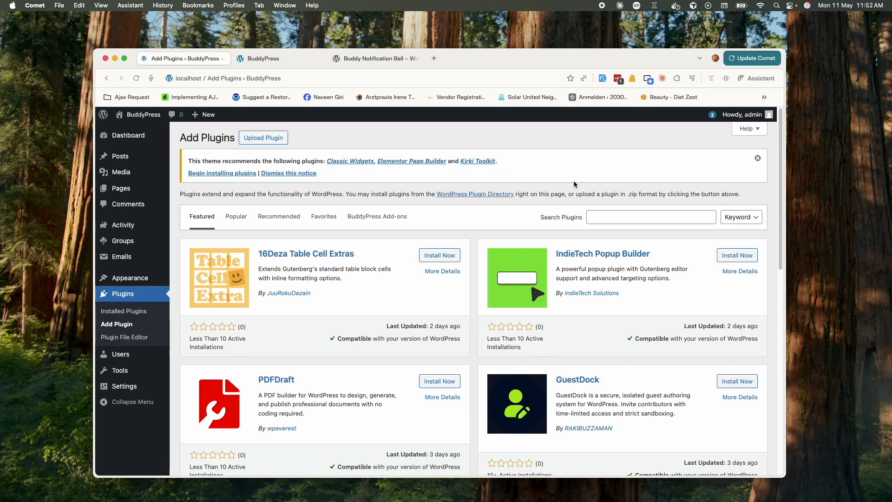
Search plugins for 'Buddy Notification bell' and install the Buddy Notification Bell plugin
{"action": "left_click", "coordinate": [610, 215]}
{"action": "type", "text": "Buddy"}
{"action": "key", "text": "BackSpace"}
{"action": "key", "text": "BackSpace"}
{"action": "type", "text": "dy "}
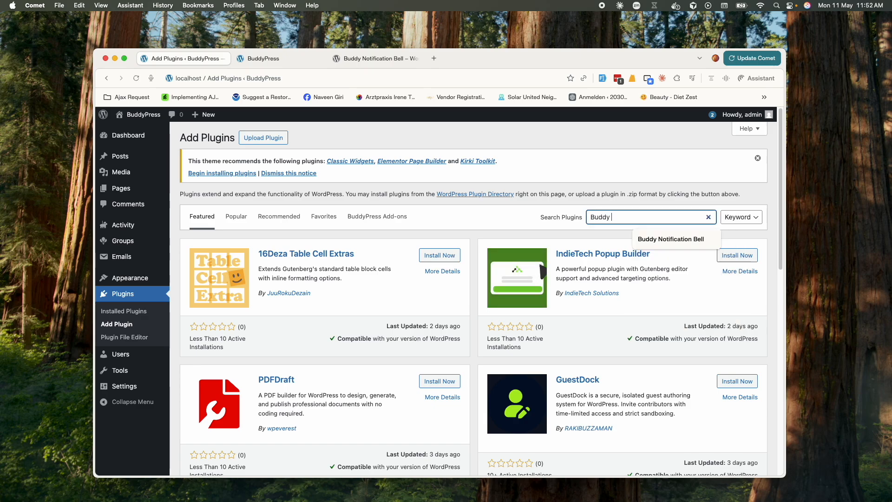
{"action": "type", "text": "Notification bell"}
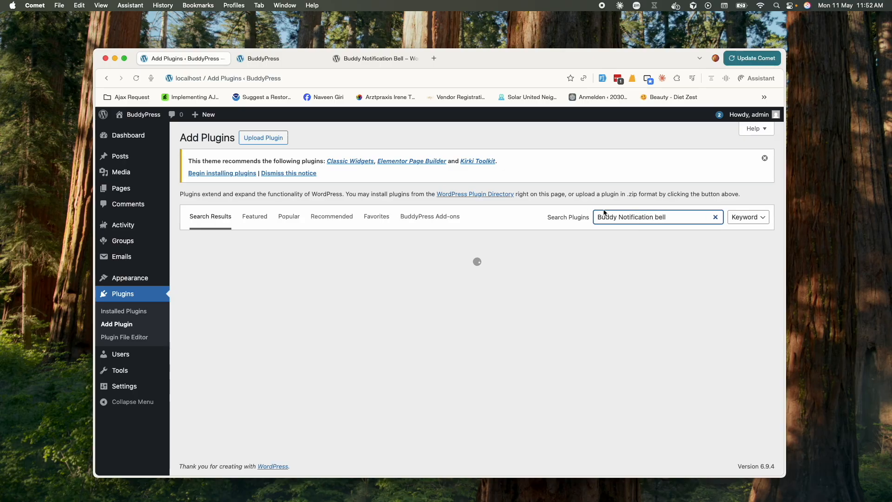
{"action": "left_click", "coordinate": [450, 278]}
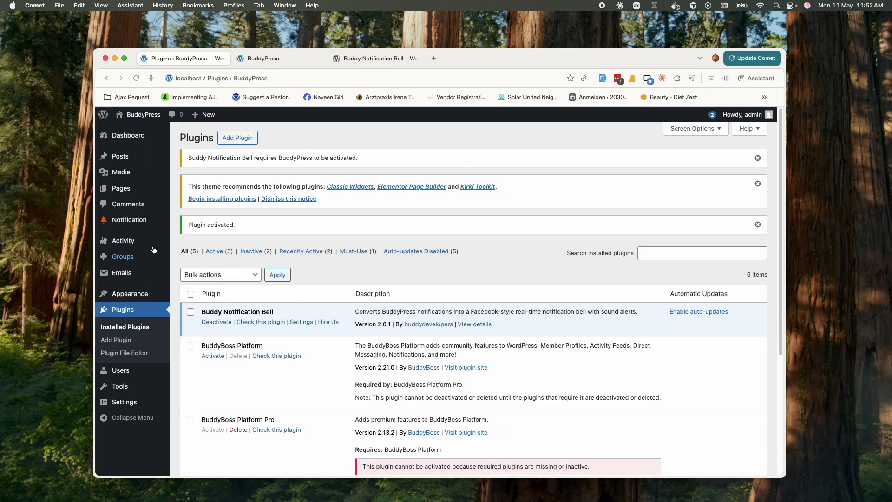
Open the Notification settings and browse the General, Display and Shortcode tabs, ending on Display
{"action": "left_click", "coordinate": [126, 222]}
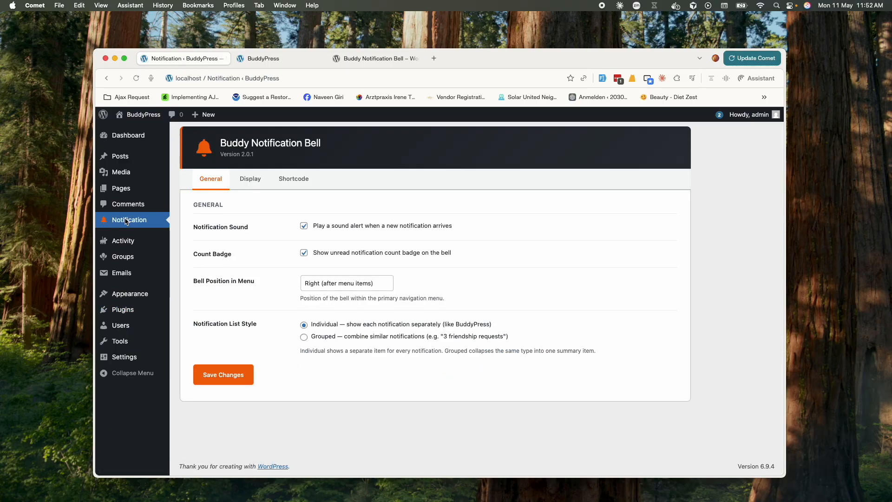
{"action": "left_click", "coordinate": [250, 179]}
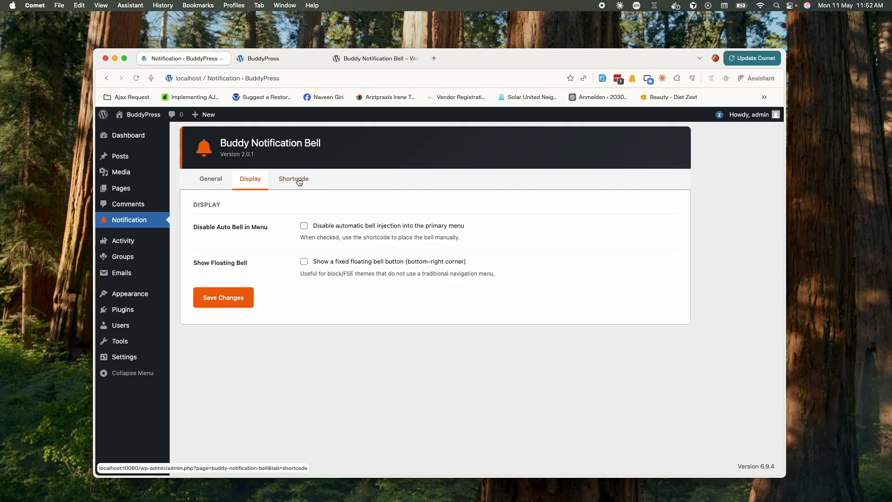
{"action": "left_click", "coordinate": [294, 179]}
{"action": "left_click", "coordinate": [222, 185]}
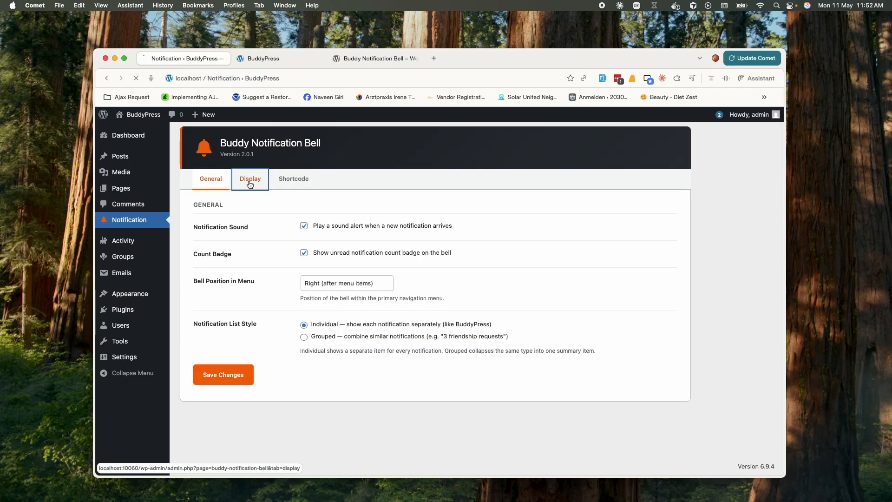
{"action": "left_click", "coordinate": [250, 180]}
{"action": "left_click", "coordinate": [292, 181]}
{"action": "left_click", "coordinate": [222, 181]}
{"action": "left_click", "coordinate": [246, 181]}
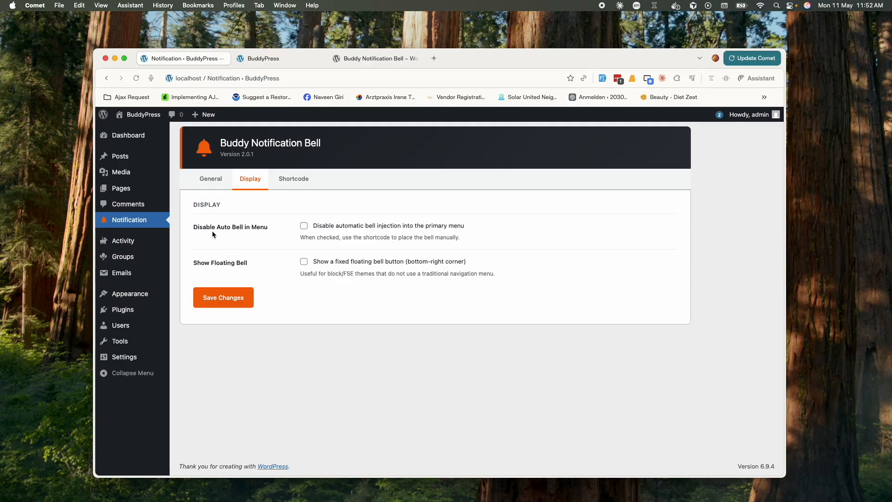
{"action": "left_click_drag", "start_coordinate": [194, 227], "coordinate": [263, 230]}
Reload the site front end, check the menu bell lists two notifications, then return to admin
{"action": "left_click", "coordinate": [285, 58]}
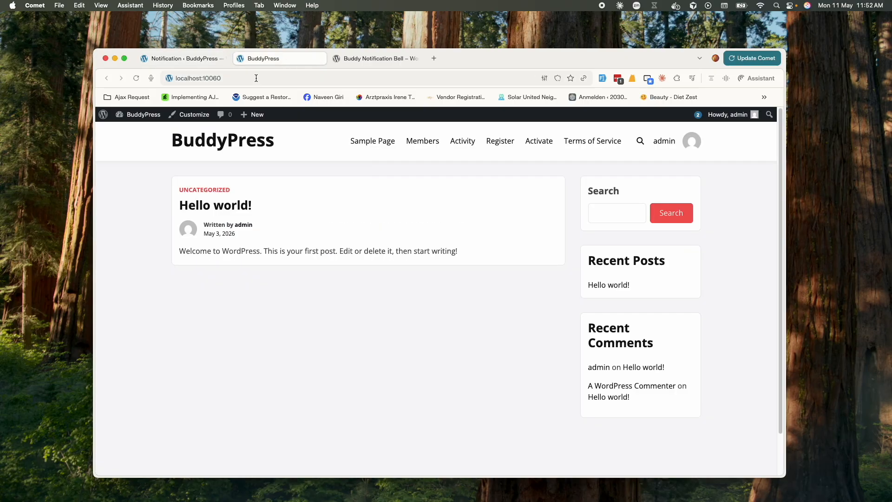
{"action": "left_click", "coordinate": [137, 79]}
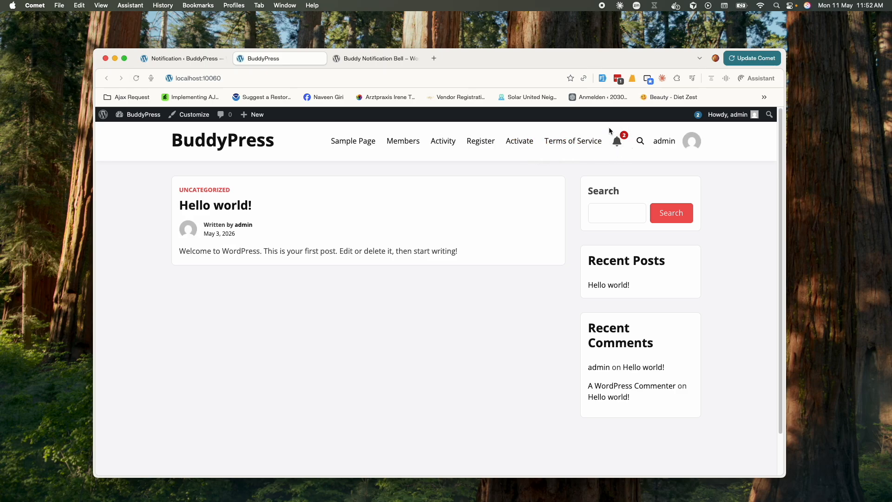
{"action": "left_click", "coordinate": [618, 145]}
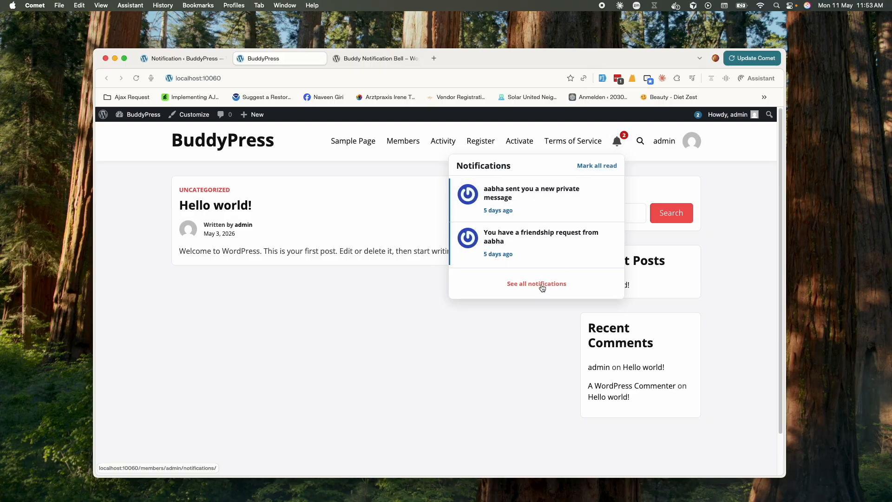
{"action": "left_click", "coordinate": [177, 56]}
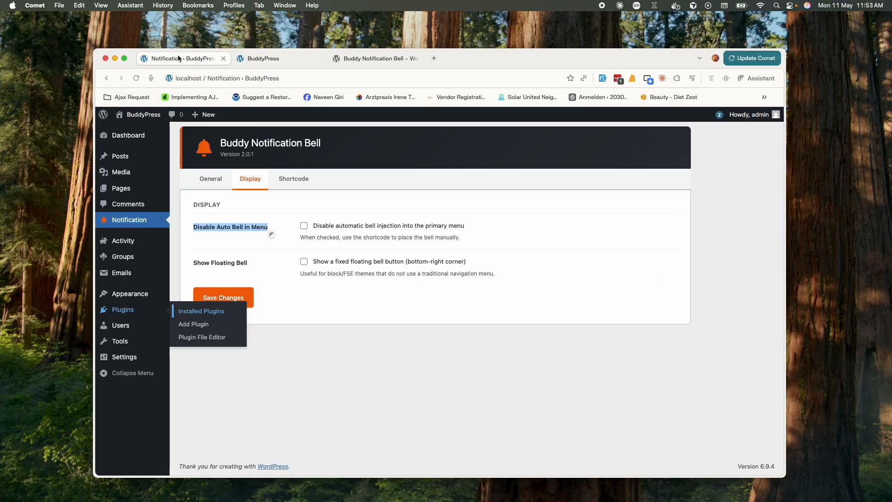
Review the General tab's Notification Sound and Count Badge options, leaving sound enabled
{"action": "left_click", "coordinate": [215, 184]}
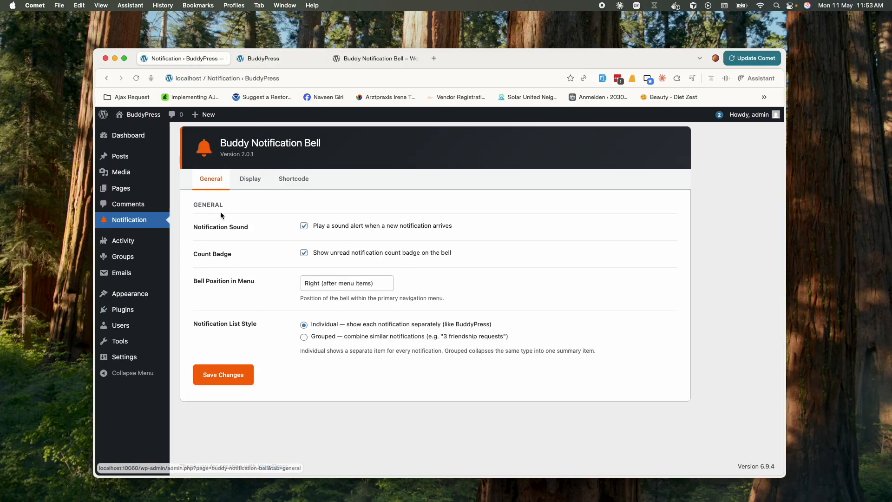
{"action": "left_click_drag", "start_coordinate": [194, 228], "coordinate": [250, 228]}
{"action": "left_click", "coordinate": [304, 226]}
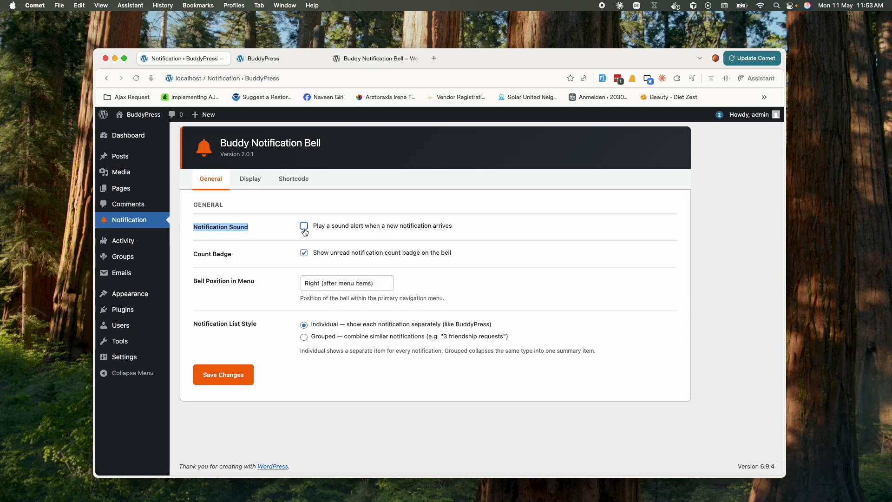
{"action": "left_click", "coordinate": [304, 226]}
{"action": "left_click_drag", "start_coordinate": [191, 254], "coordinate": [231, 255]}
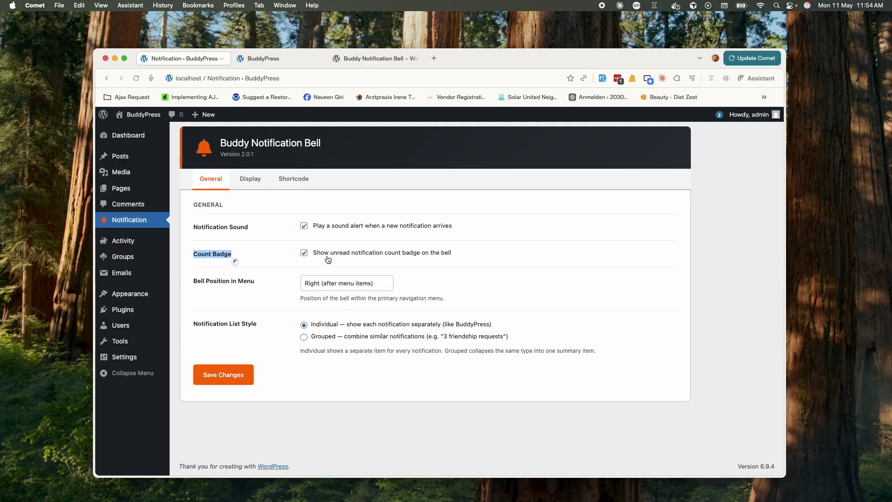
Turn off the Count Badge option and save the changes
{"action": "left_click", "coordinate": [280, 62]}
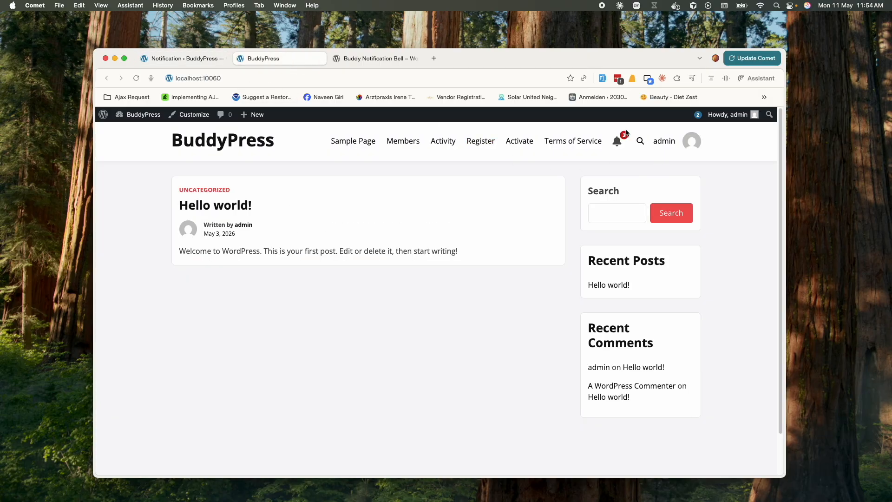
{"action": "left_click", "coordinate": [182, 61]}
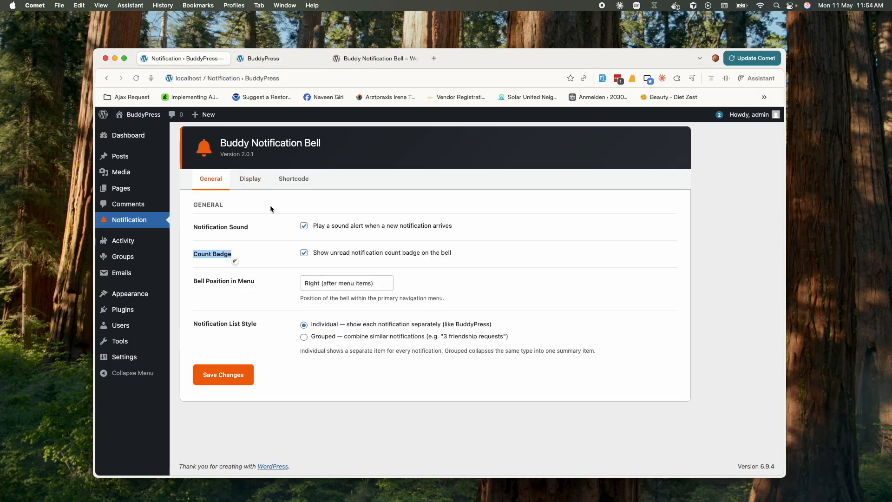
{"action": "left_click", "coordinate": [304, 253]}
{"action": "left_click", "coordinate": [240, 374]}
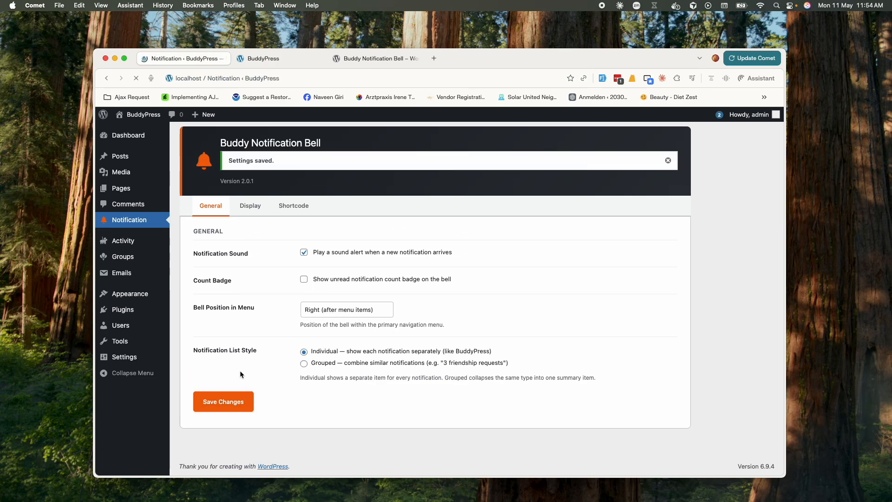
Reload the front end and confirm the bell dropdown shows no unread count
{"action": "left_click", "coordinate": [286, 55]}
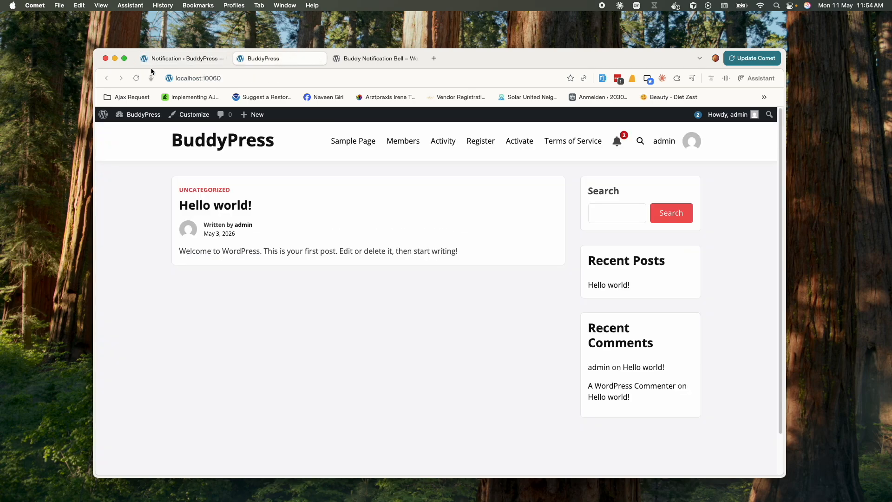
{"action": "left_click", "coordinate": [135, 78]}
{"action": "left_click", "coordinate": [615, 145]}
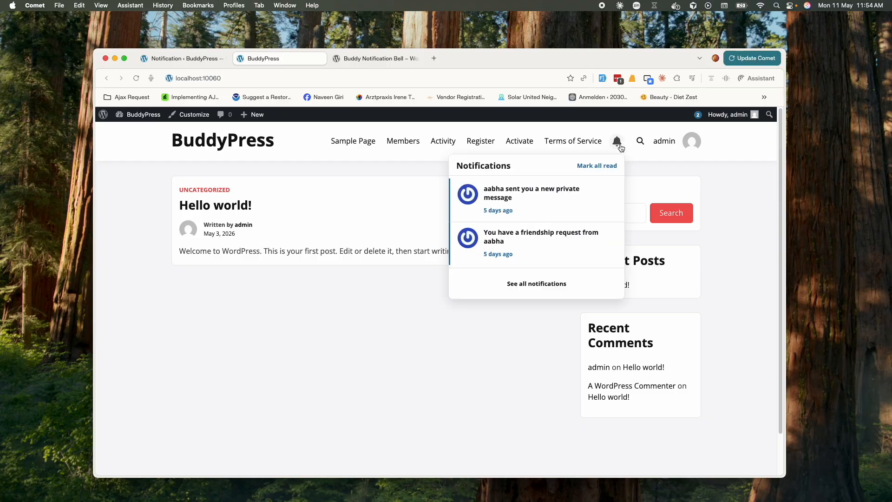
{"action": "left_click", "coordinate": [618, 145]}
{"action": "left_click", "coordinate": [618, 145]}
{"action": "left_click", "coordinate": [617, 145]}
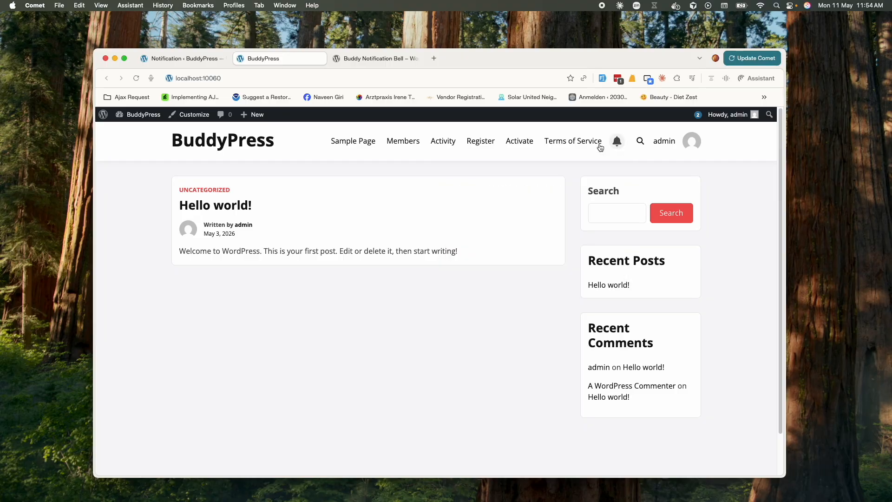
{"action": "left_click", "coordinate": [180, 59]}
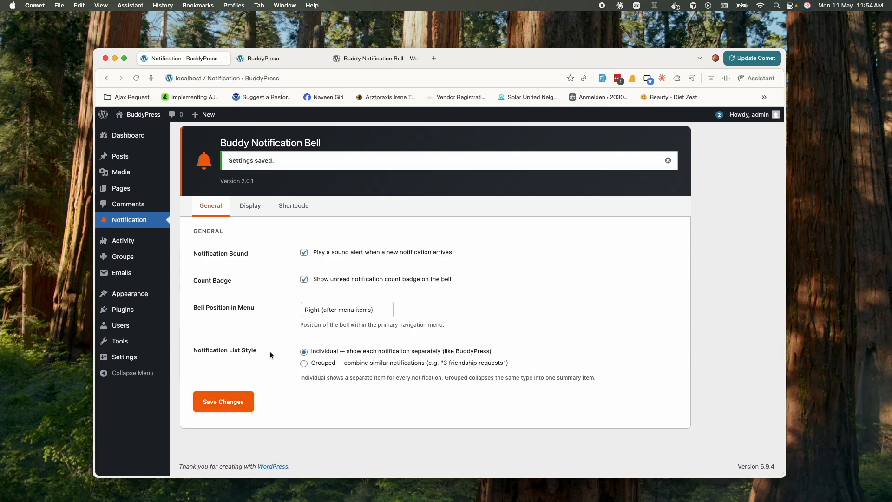
Review the Bell Position in Menu setting and keep the individual notification list style
{"action": "left_click_drag", "start_coordinate": [199, 306], "coordinate": [256, 310]}
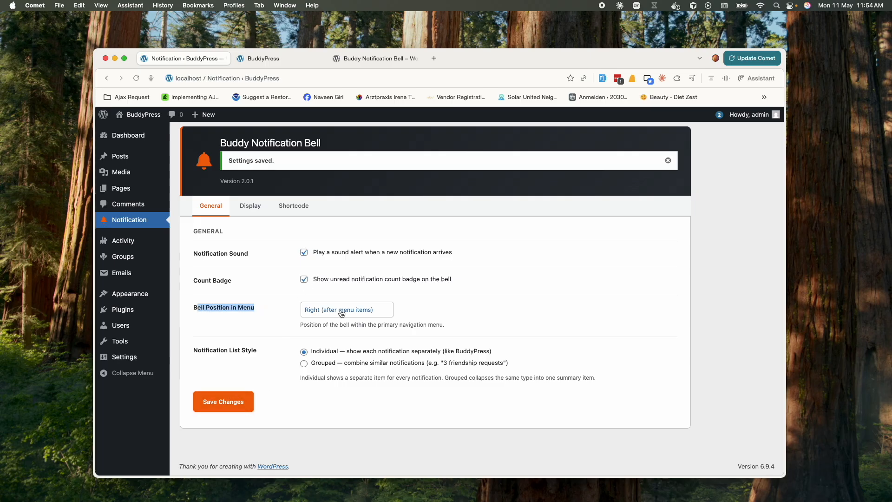
{"action": "left_click", "coordinate": [256, 346]}
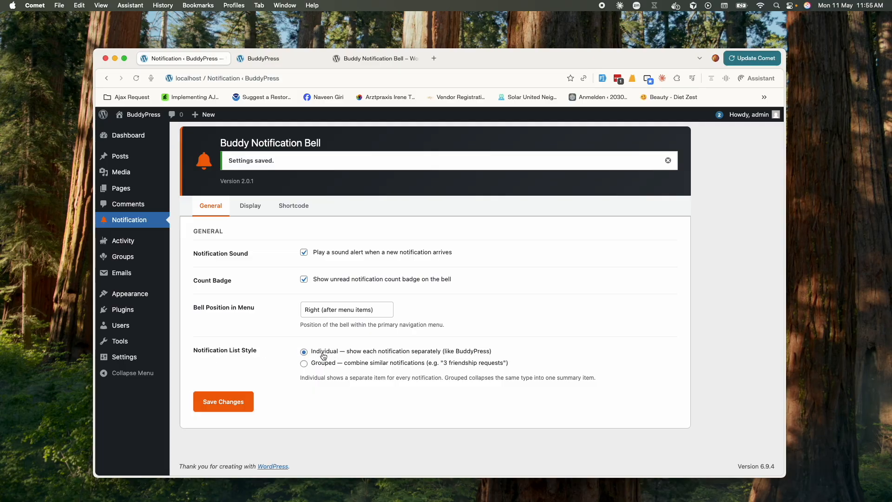
{"action": "left_click", "coordinate": [475, 354]}
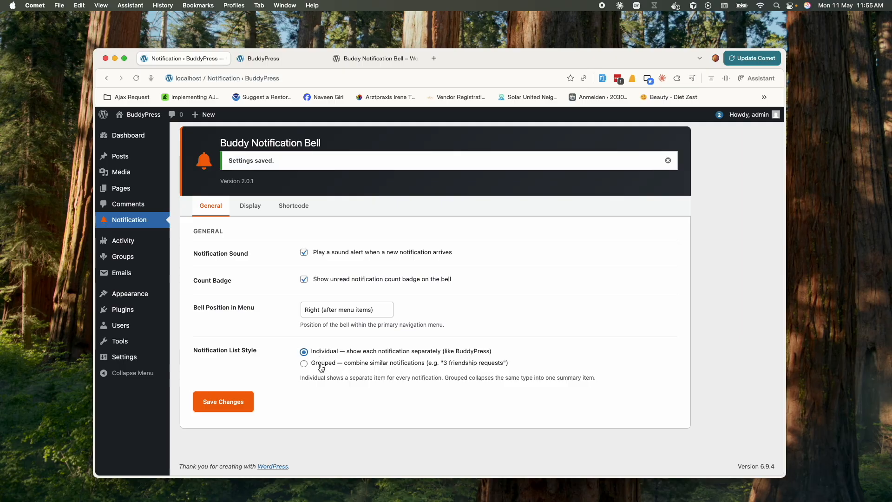
{"action": "left_click_drag", "start_coordinate": [443, 367], "coordinate": [506, 367]}
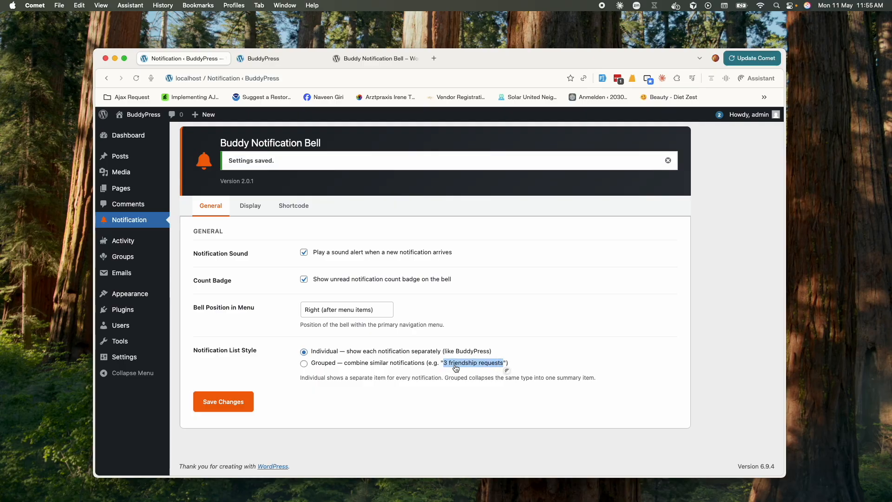
On the Display tab, review Disable Auto Bell in Menu, leaving the menu bell enabled
{"action": "left_click", "coordinate": [250, 205]}
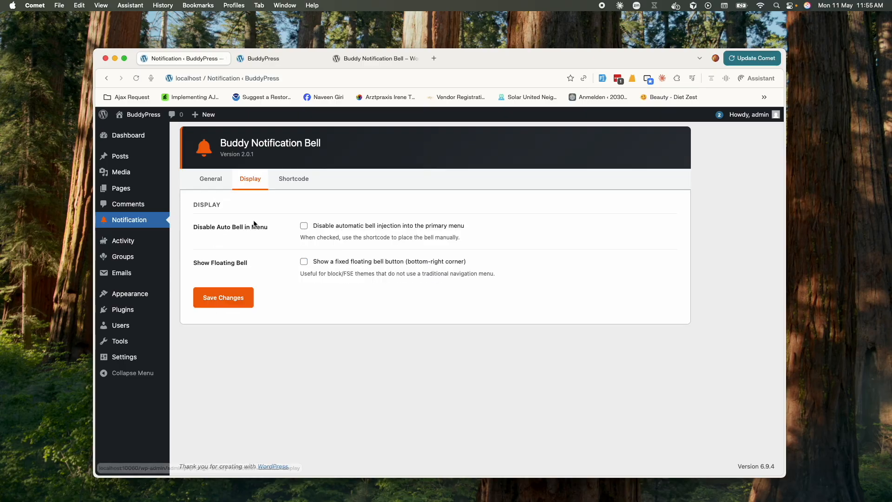
{"action": "left_click_drag", "start_coordinate": [193, 228], "coordinate": [269, 227]}
{"action": "left_click", "coordinate": [301, 55]}
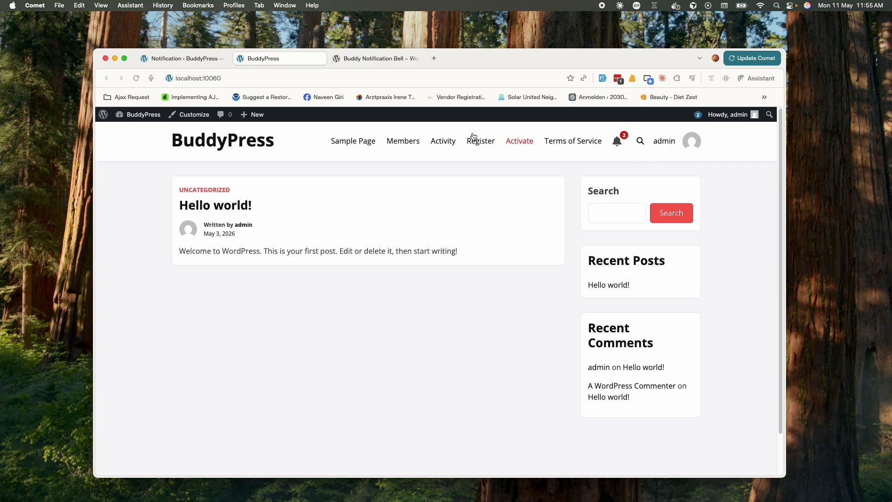
{"action": "left_click", "coordinate": [180, 59]}
{"action": "left_click", "coordinate": [304, 226]}
{"action": "left_click", "coordinate": [305, 226]}
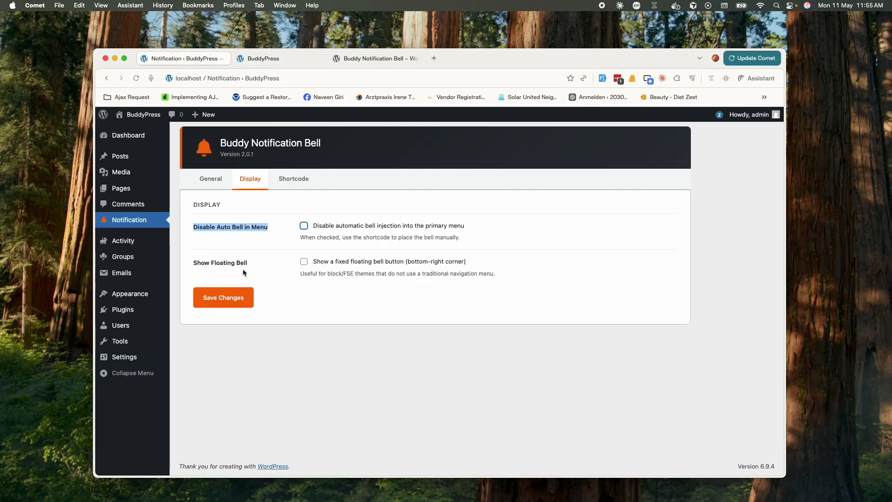
Enable Show Floating Bell, save, and check the floating bell lists both notifications
{"action": "left_click", "coordinate": [303, 263]}
{"action": "left_click", "coordinate": [232, 297]}
{"action": "left_click", "coordinate": [261, 58]}
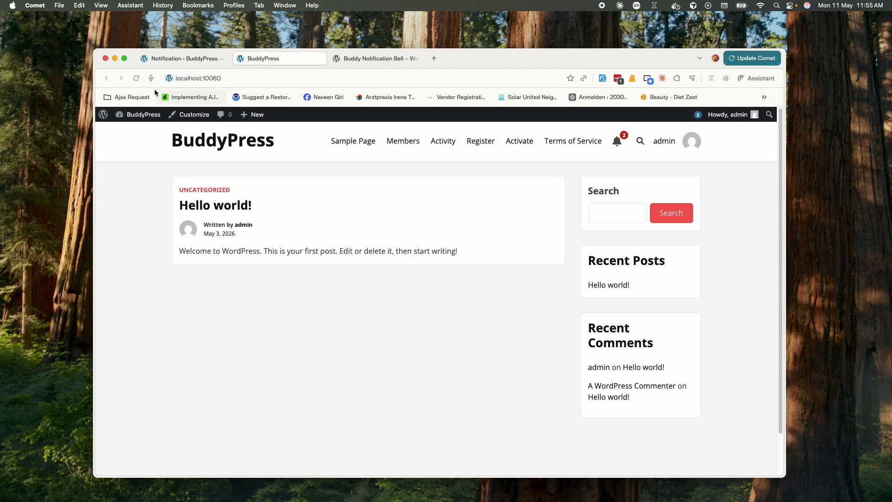
{"action": "left_click", "coordinate": [136, 78]}
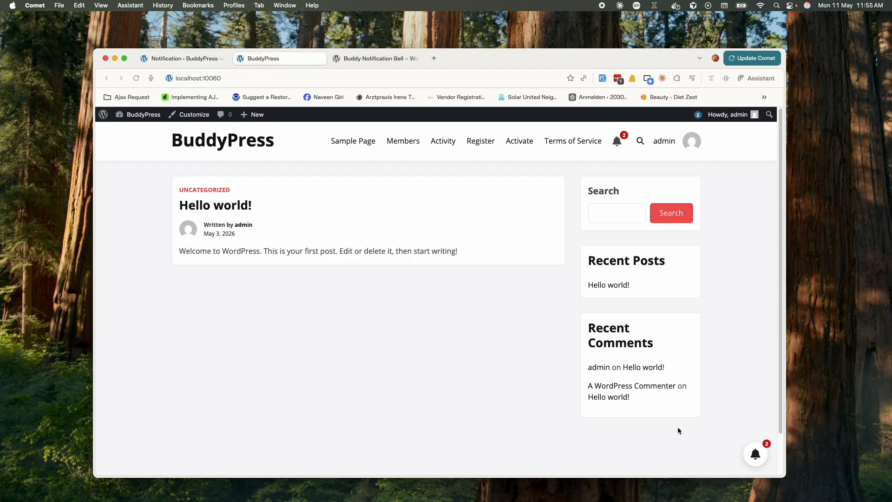
{"action": "left_click", "coordinate": [755, 454]}
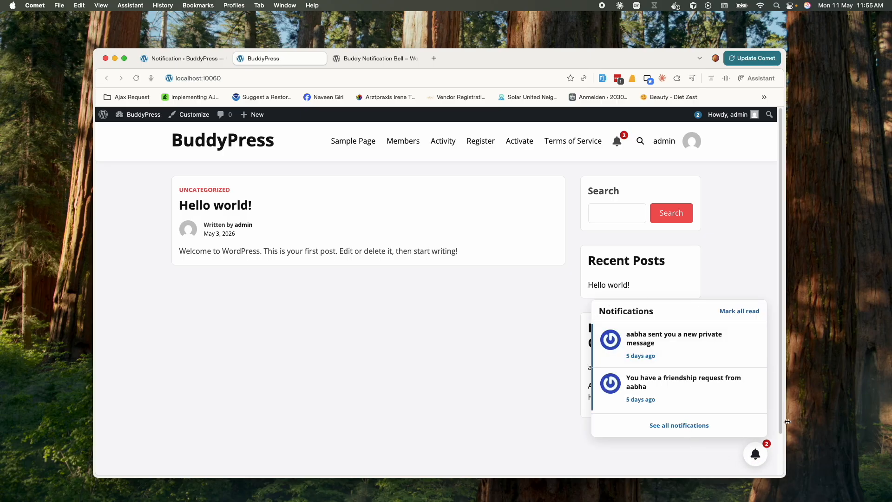
{"action": "left_click", "coordinate": [733, 452]}
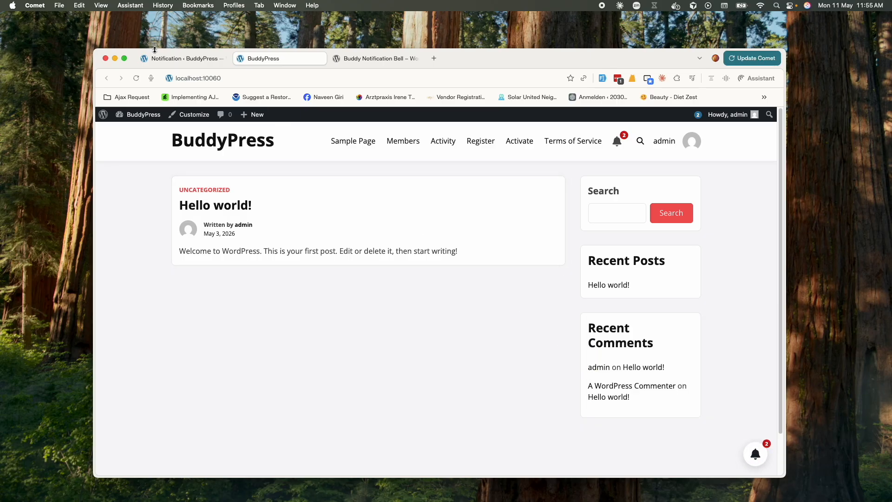
{"action": "left_click", "coordinate": [182, 58]}
Copy the [buddy_notification_bell] shortcode and look over the PHP and custom icon snippets
{"action": "left_click", "coordinate": [299, 206]}
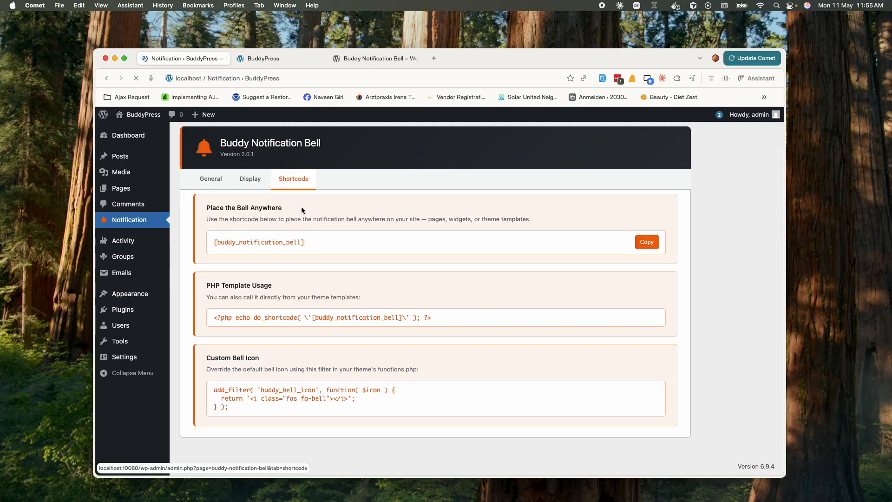
{"action": "left_click_drag", "start_coordinate": [313, 243], "coordinate": [212, 241]}
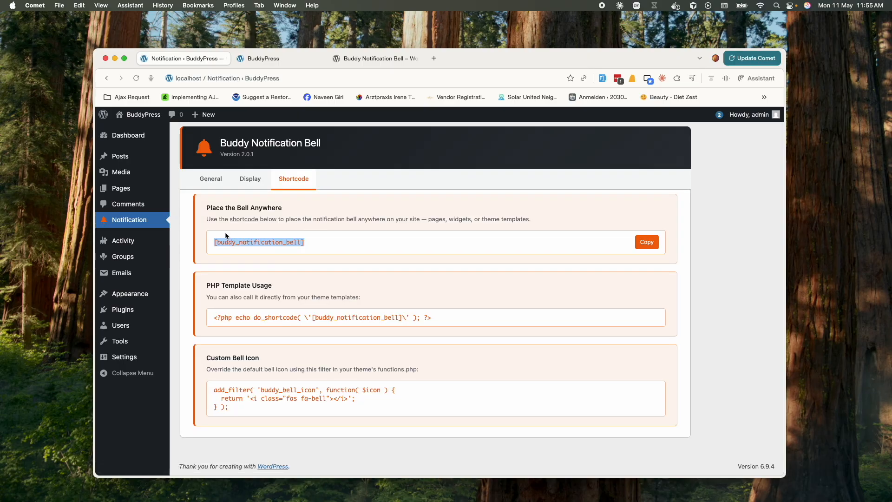
{"action": "left_click", "coordinate": [646, 241]}
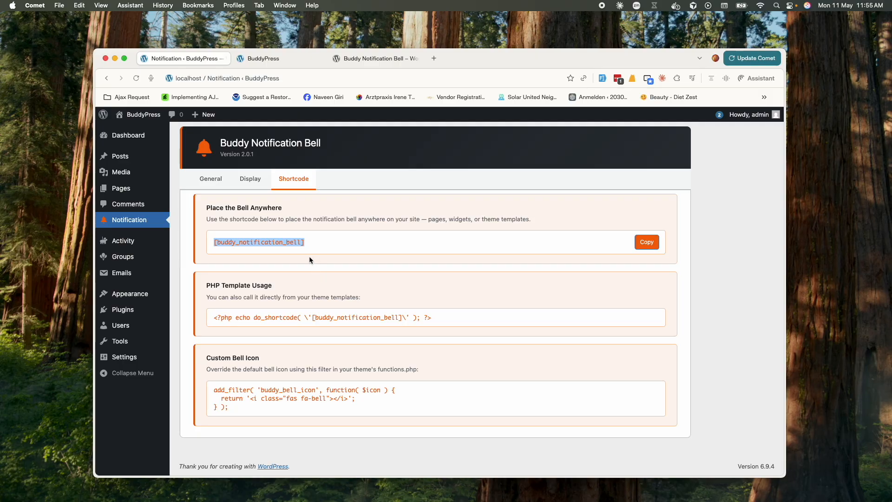
{"action": "left_click_drag", "start_coordinate": [225, 317], "coordinate": [428, 321]}
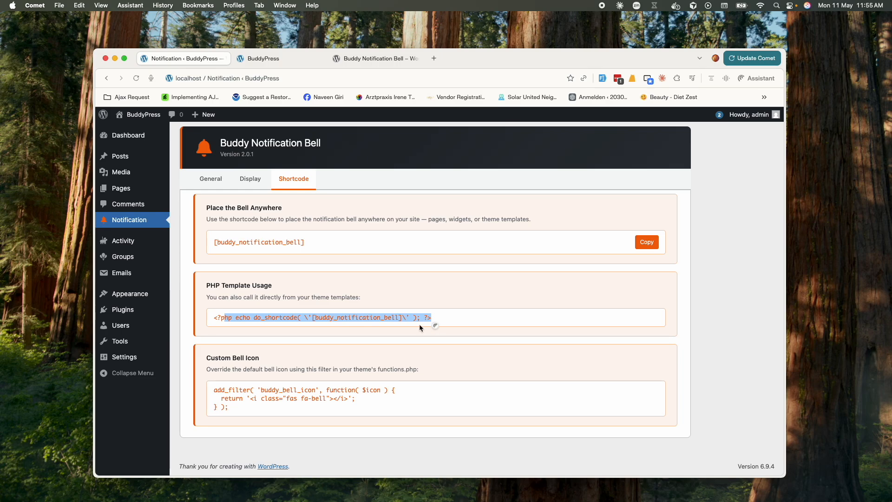
{"action": "left_click", "coordinate": [321, 397]}
{"action": "left_click_drag", "start_coordinate": [229, 407], "coordinate": [210, 385]}
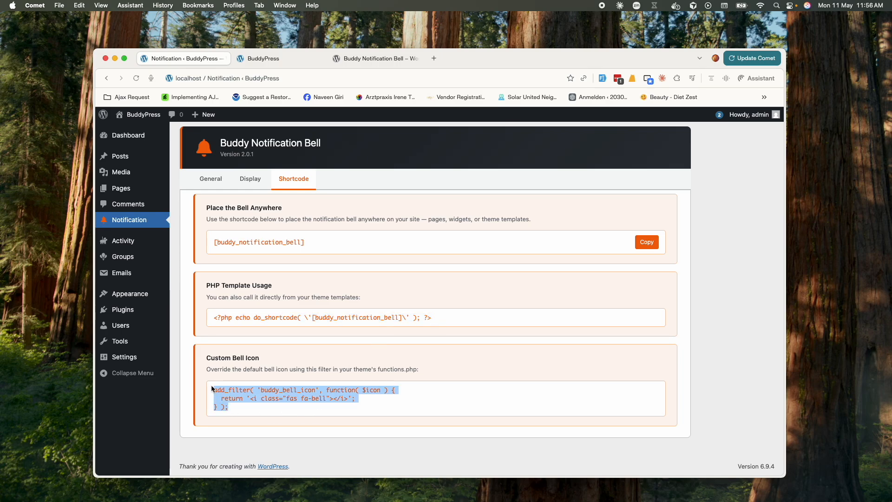
{"action": "double_click", "coordinate": [291, 398]}
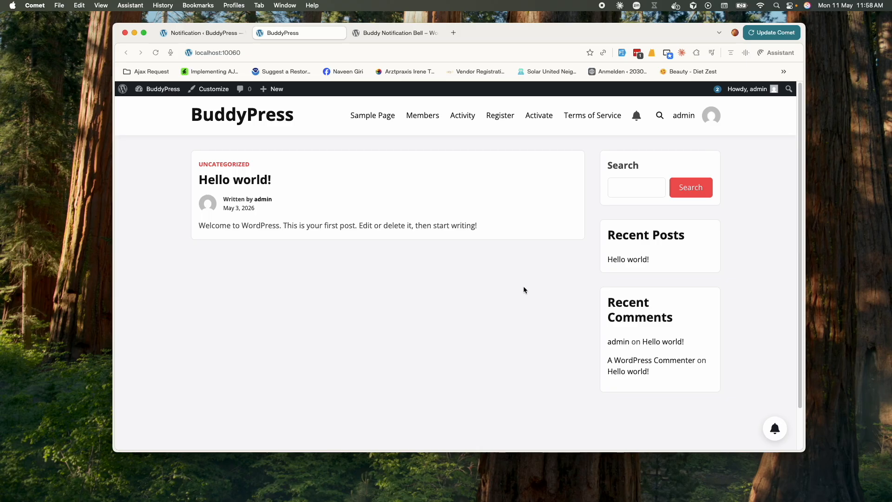
Open a private window and load the site's localhost:10060/wp-admin login page
{"action": "key", "text": "super+shift+n"}
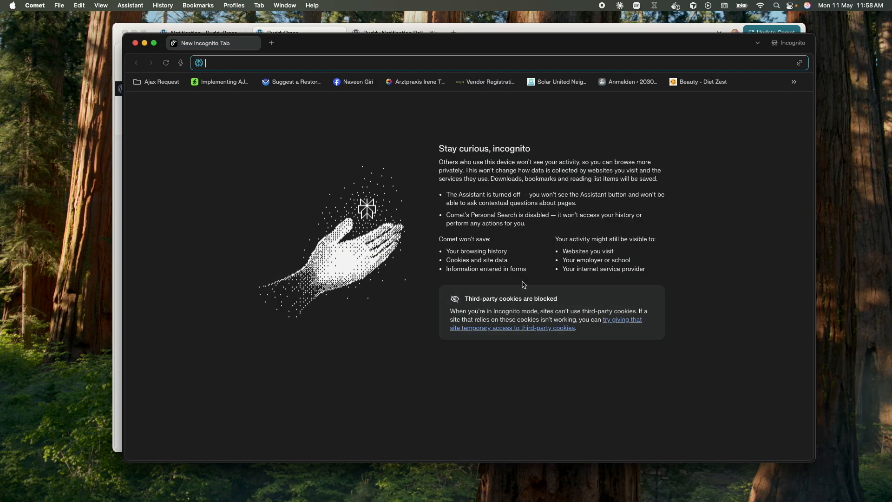
{"action": "left_click_drag", "start_coordinate": [124, 34], "coordinate": [320, 193]}
{"action": "key", "text": "super+v"}
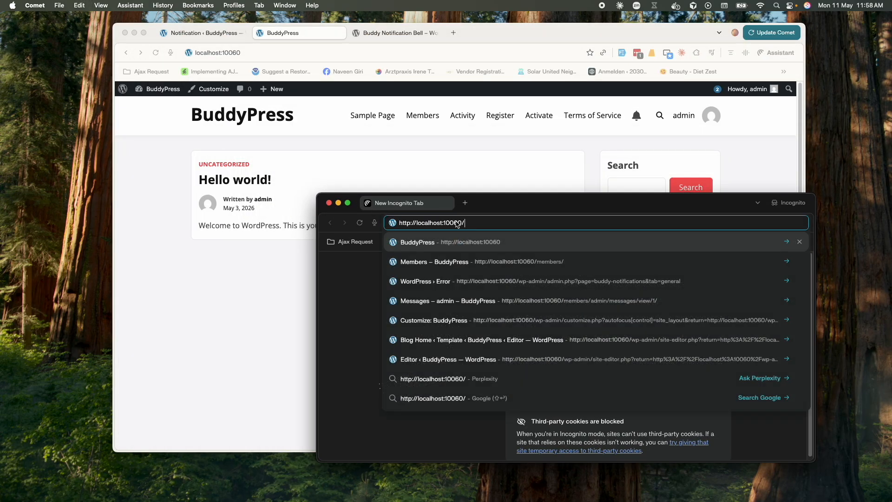
{"action": "type", "text": "q"}
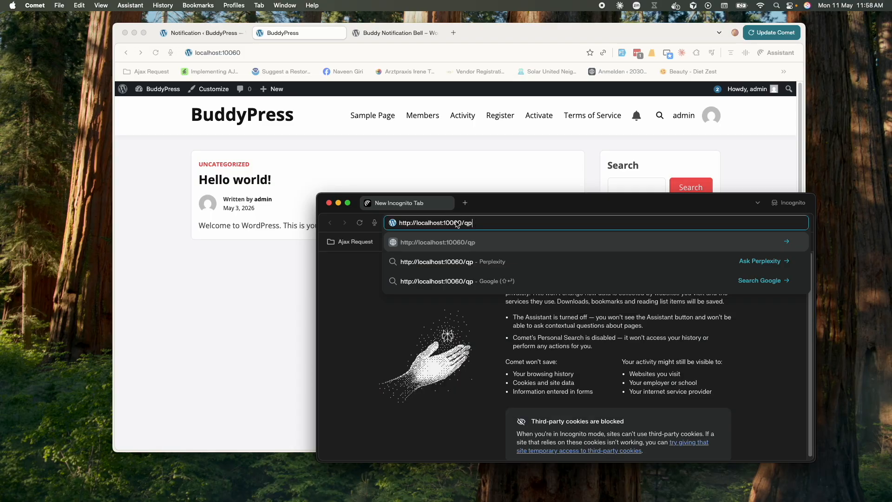
{"action": "key", "text": "BackSpace"}
{"action": "type", "text": "p-admin"}
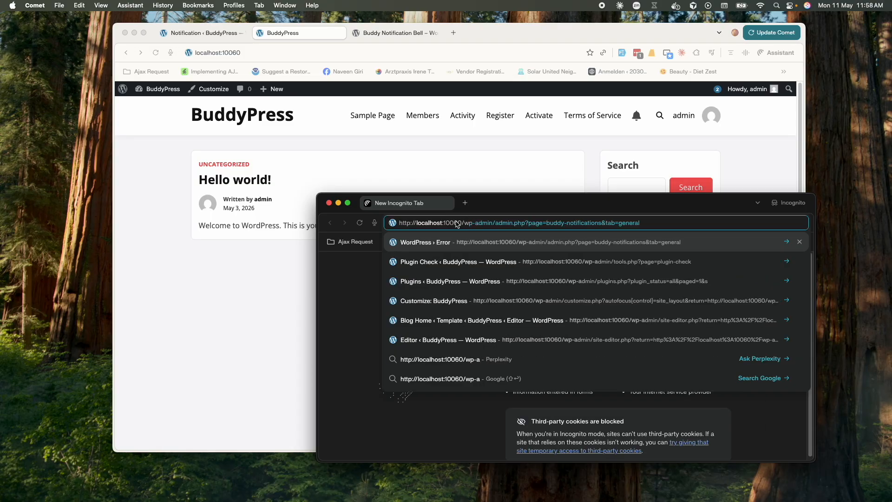
{"action": "key", "text": "Return"}
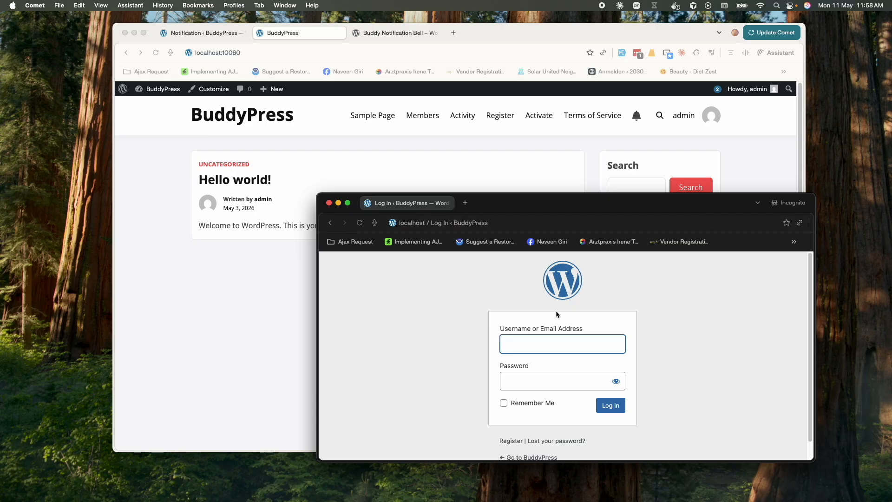
Log in with the second test member's username and password
{"action": "type", "text": "aabha"}
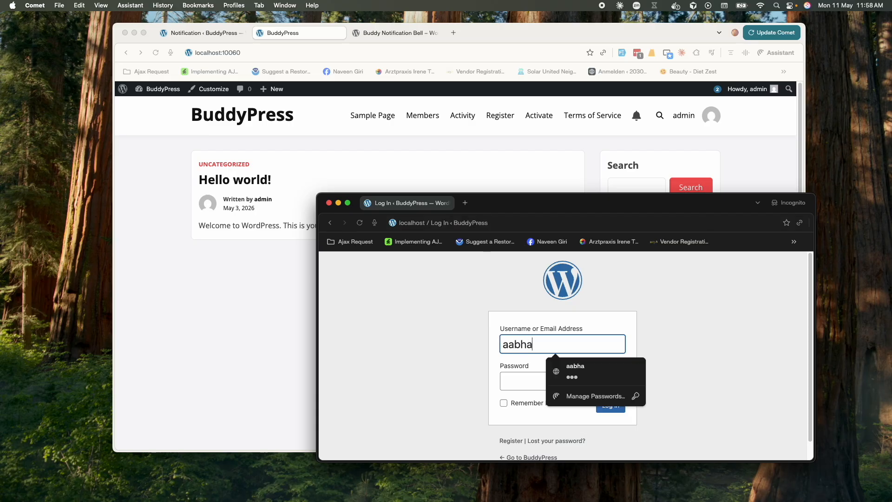
{"action": "key", "text": "Tab"}
{"action": "type", "text": "123"}
{"action": "key", "text": "Return"}
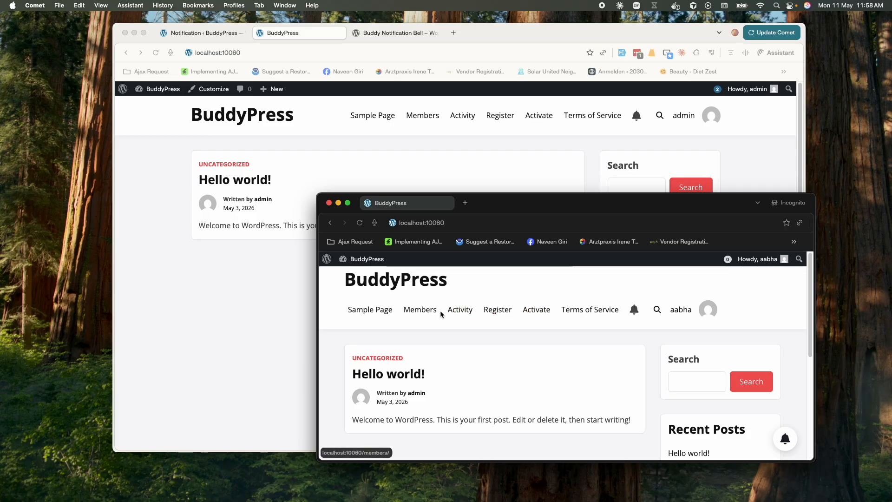
Open the Members directory and go to admin's profile
{"action": "mouse_move", "coordinate": [679, 315]}
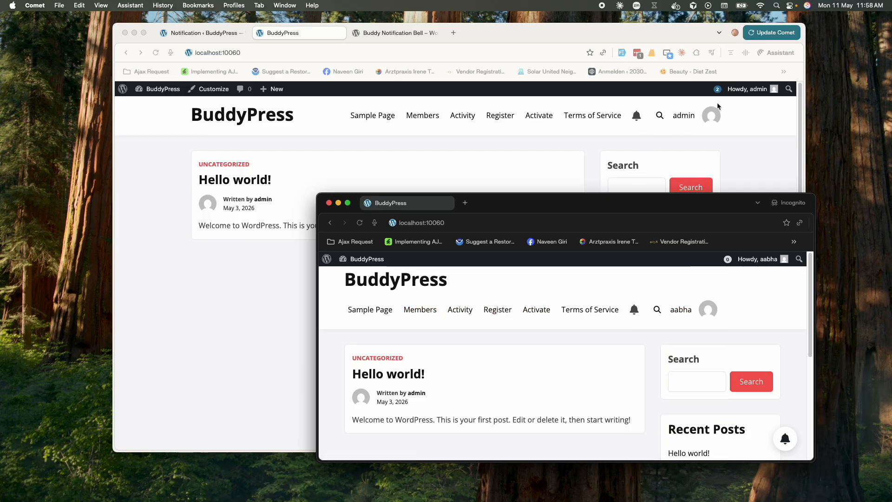
{"action": "left_click", "coordinate": [415, 314]}
{"action": "scroll", "coordinate": [458, 390], "scroll_direction": "down", "scroll_amount": 5}
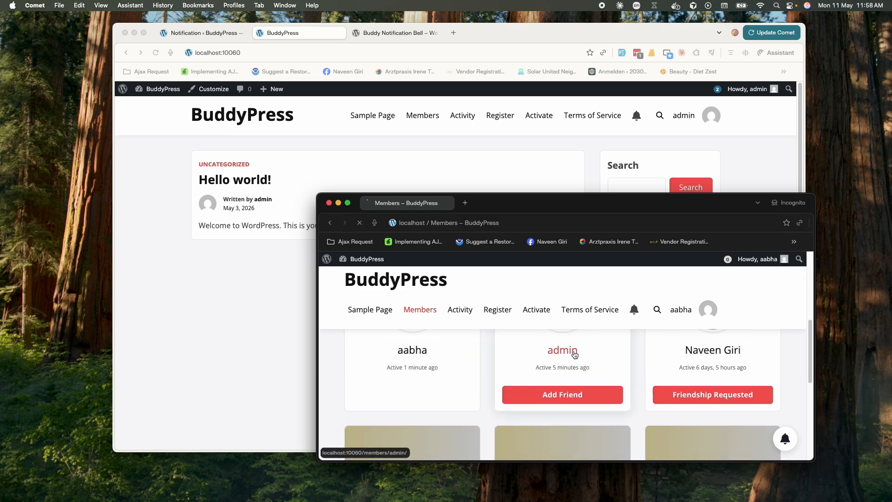
{"action": "left_click", "coordinate": [567, 352]}
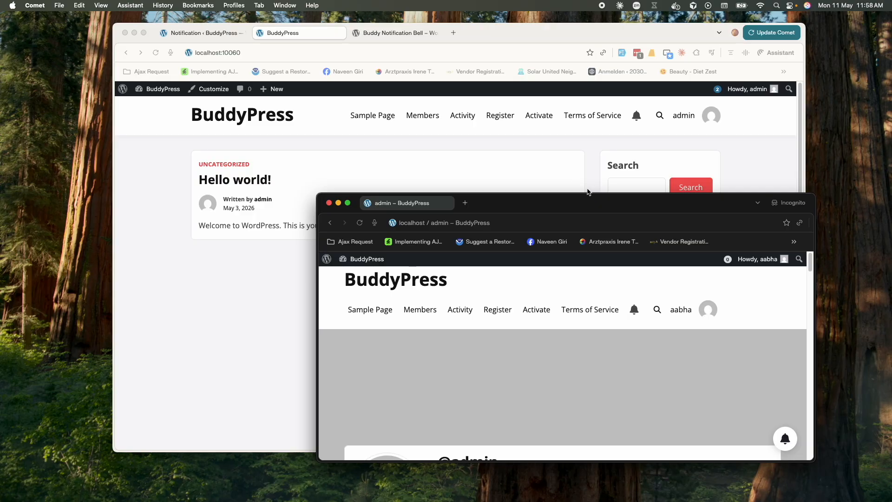
Place the two browser windows side by side and send admin a friendship request
{"action": "left_click_drag", "start_coordinate": [596, 209], "coordinate": [426, 169]}
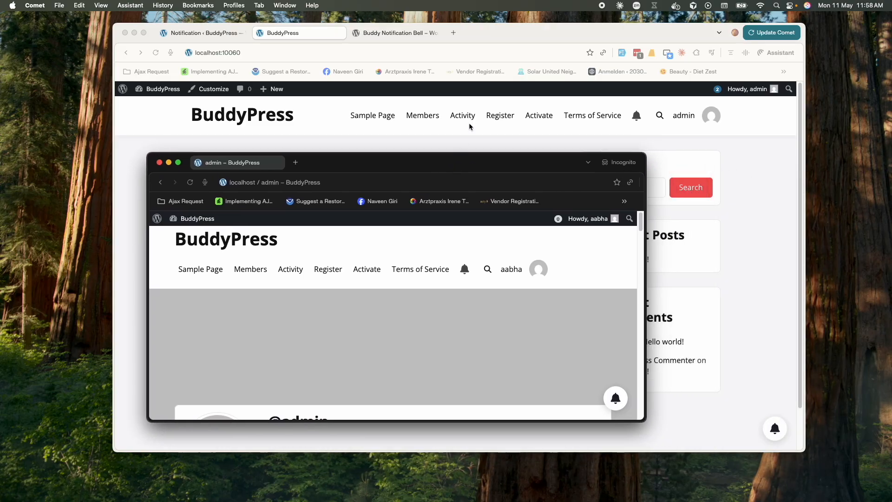
{"action": "left_click", "coordinate": [501, 32]}
{"action": "left_click_drag", "start_coordinate": [501, 32], "coordinate": [606, 38]}
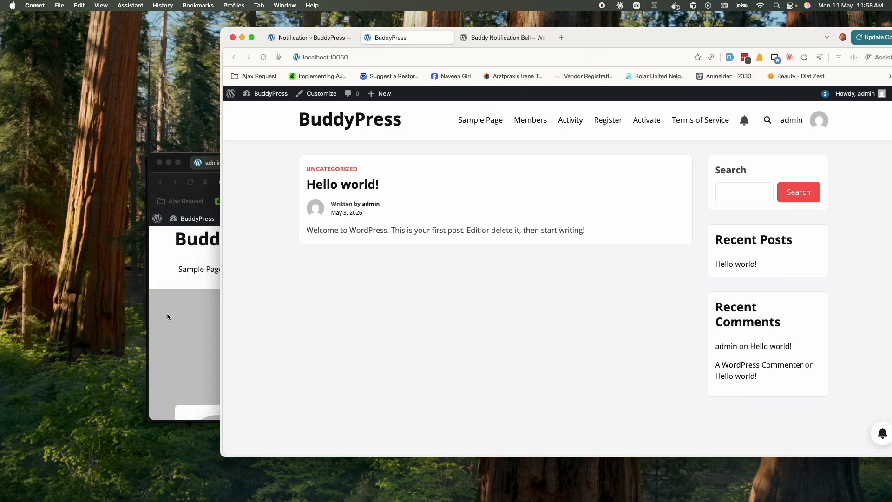
{"action": "left_click", "coordinate": [167, 313]}
{"action": "left_click_drag", "start_coordinate": [399, 167], "coordinate": [246, 160]}
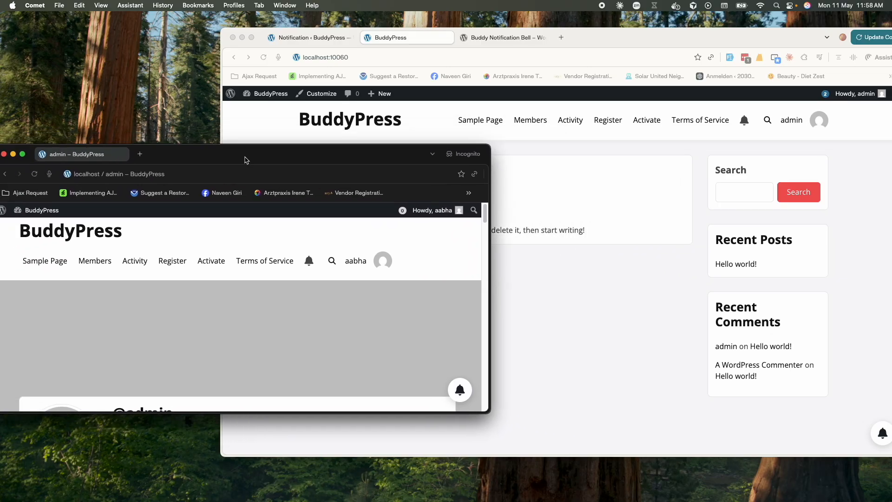
{"action": "scroll", "coordinate": [243, 297], "scroll_direction": "down", "scroll_amount": 3}
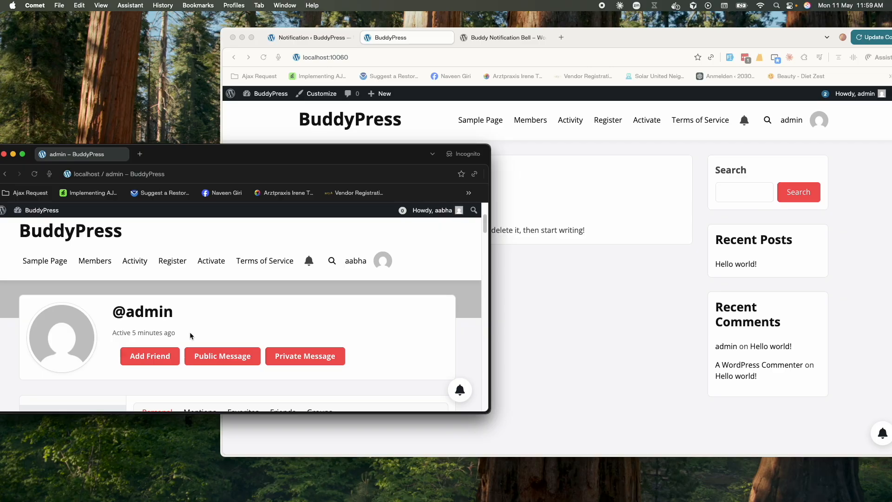
{"action": "left_click", "coordinate": [161, 359]}
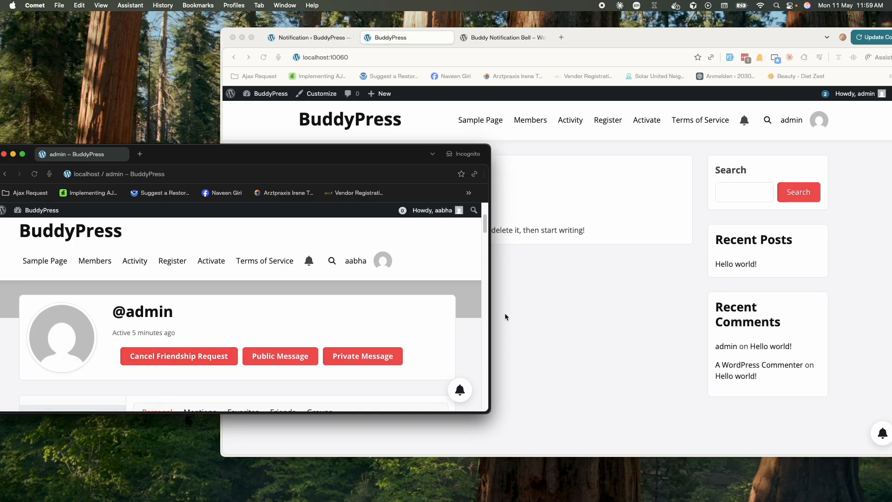
{"action": "left_click", "coordinate": [611, 310]}
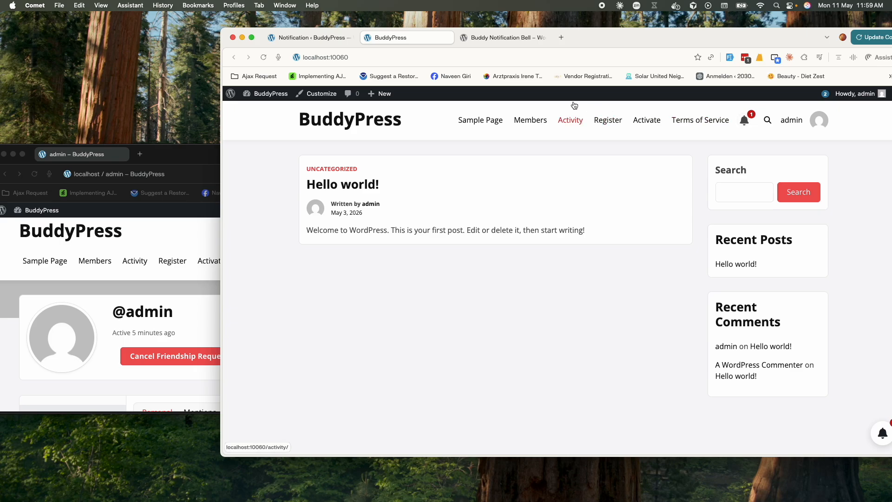
{"action": "left_click", "coordinate": [746, 123]}
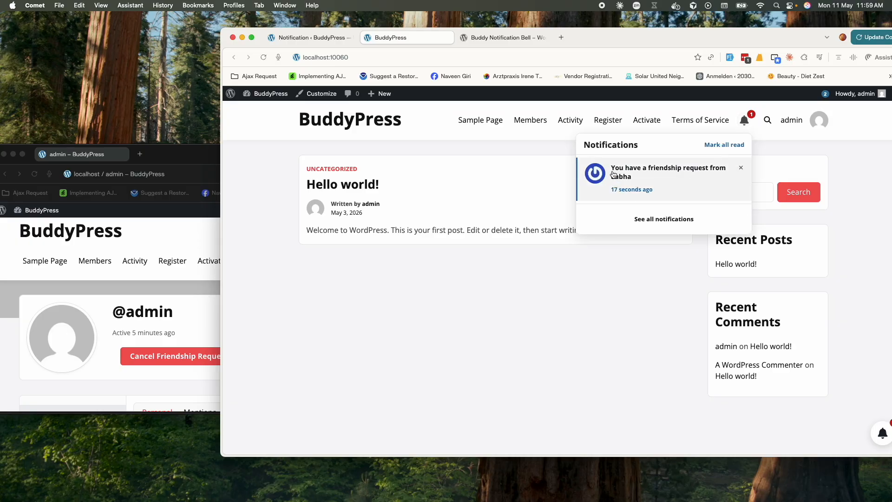
{"action": "left_click", "coordinate": [568, 307]}
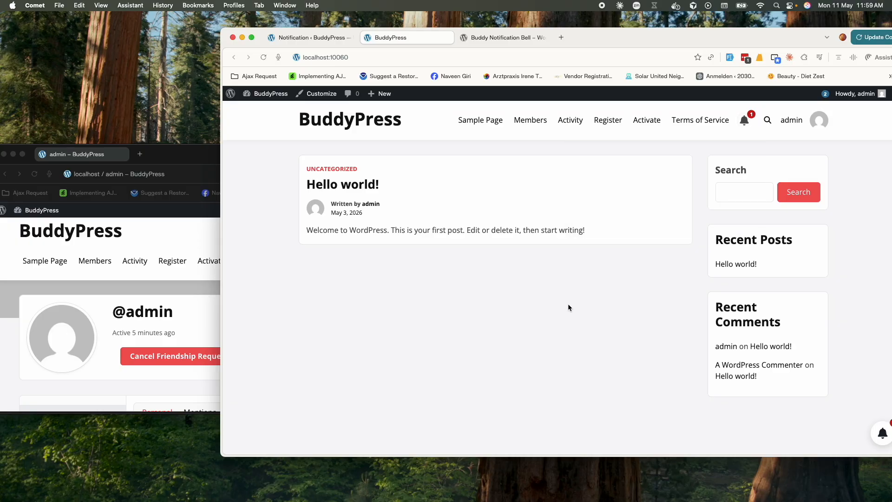
{"action": "left_click", "coordinate": [204, 295]}
From admin's profile, send a private message with subject 'Hi' and body 'Hi Admin'
{"action": "left_click", "coordinate": [358, 356]}
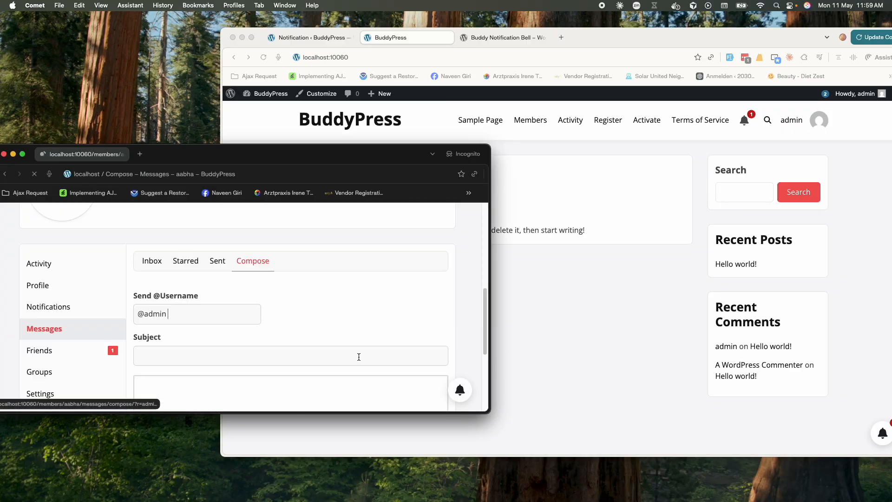
{"action": "left_click", "coordinate": [194, 350]}
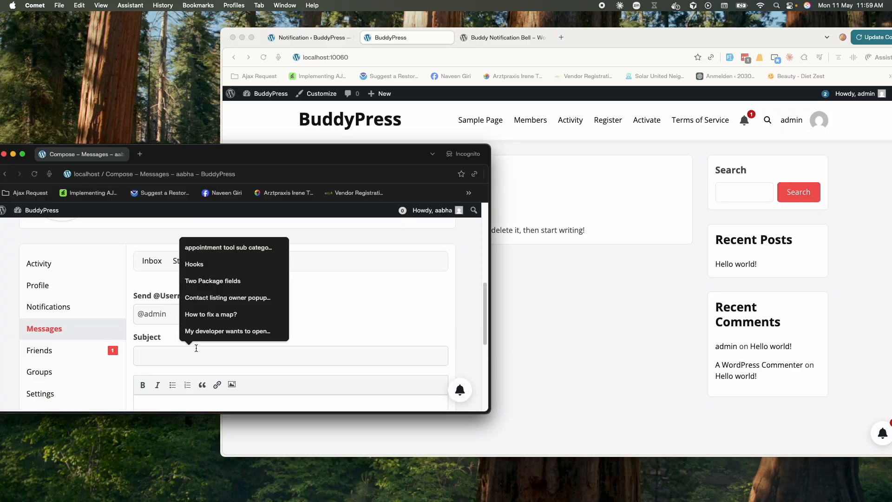
{"action": "type", "text": "Hi"}
{"action": "key", "text": "Tab"}
{"action": "type", "text": "Hi Admin"}
{"action": "scroll", "coordinate": [251, 343], "scroll_direction": "down", "scroll_amount": 5}
{"action": "left_click", "coordinate": [153, 351]}
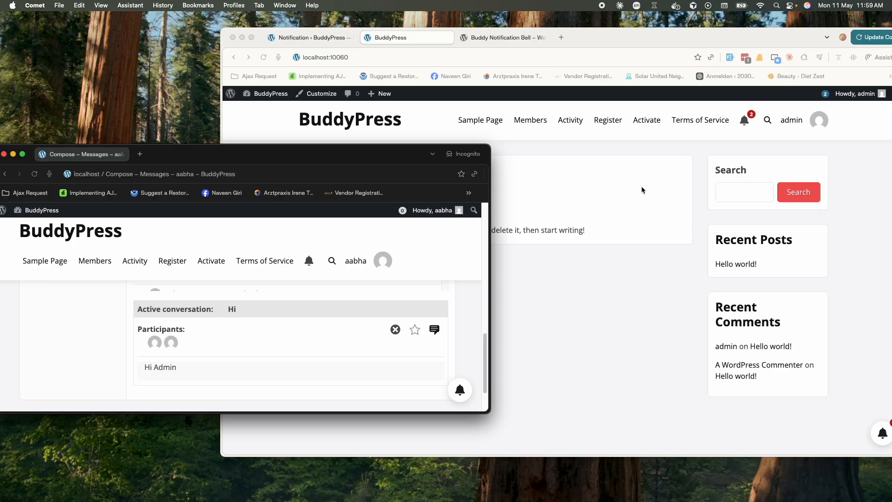
{"action": "left_click", "coordinate": [735, 173]}
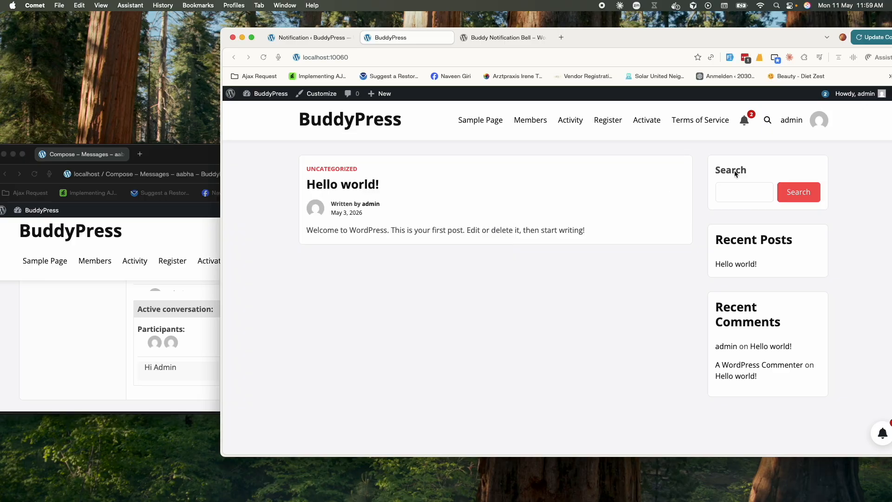
{"action": "left_click", "coordinate": [743, 120]}
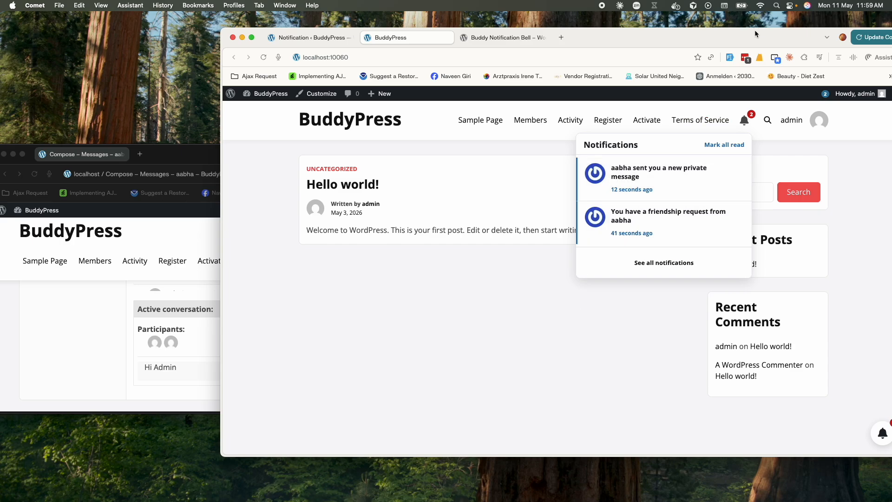
{"action": "left_click_drag", "start_coordinate": [755, 33], "coordinate": [652, 17]}
{"action": "left_click", "coordinate": [498, 338]}
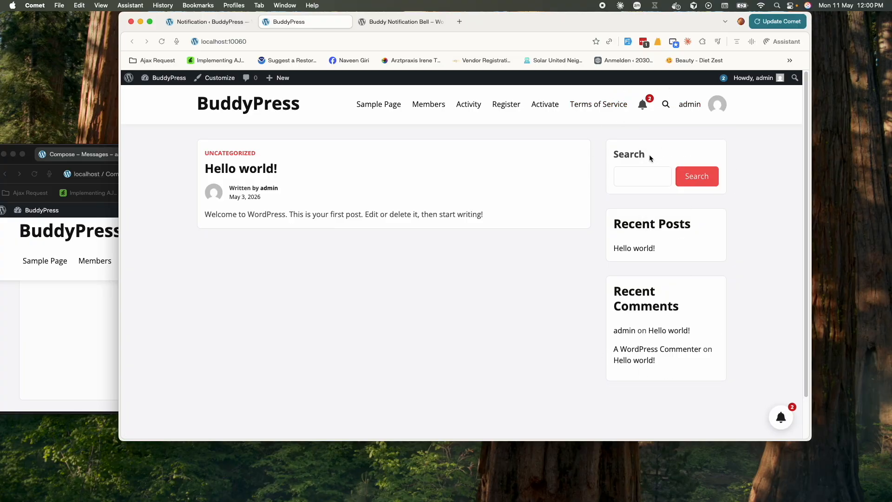
{"action": "left_click", "coordinate": [780, 421]}
{"action": "left_click", "coordinate": [781, 420]}
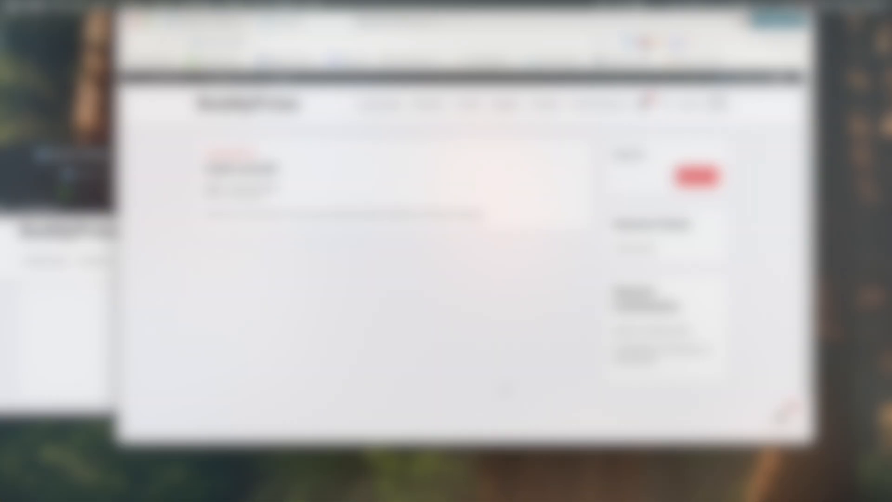